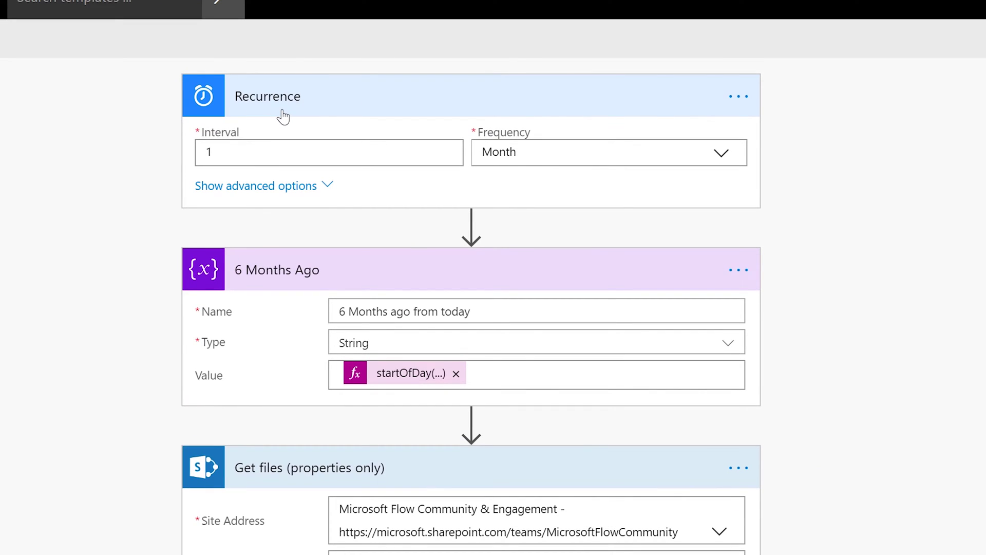
Set the recurrence start time to 2018-09-01T09:00:00Z in the Pacific Time zone.
click(329, 186)
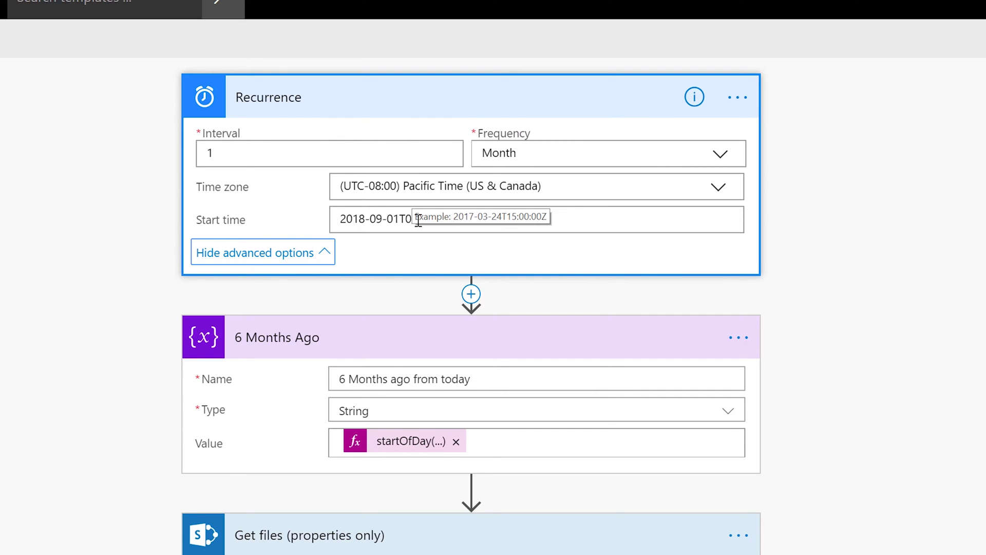
text(9:00:00Z)
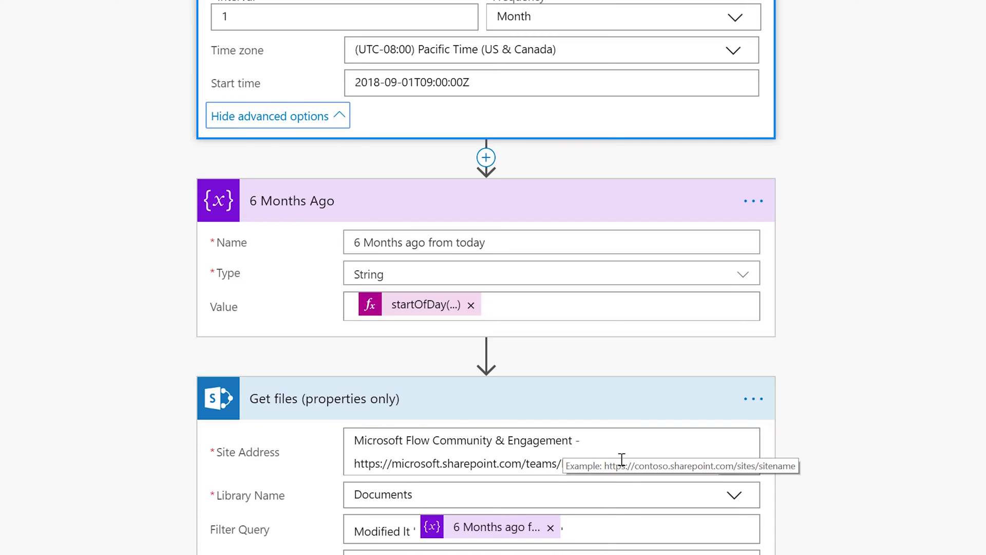
Show the startOfDay(addDays(utcNow(),-179)) expression behind the 6 Months Ago value.
click(408, 310)
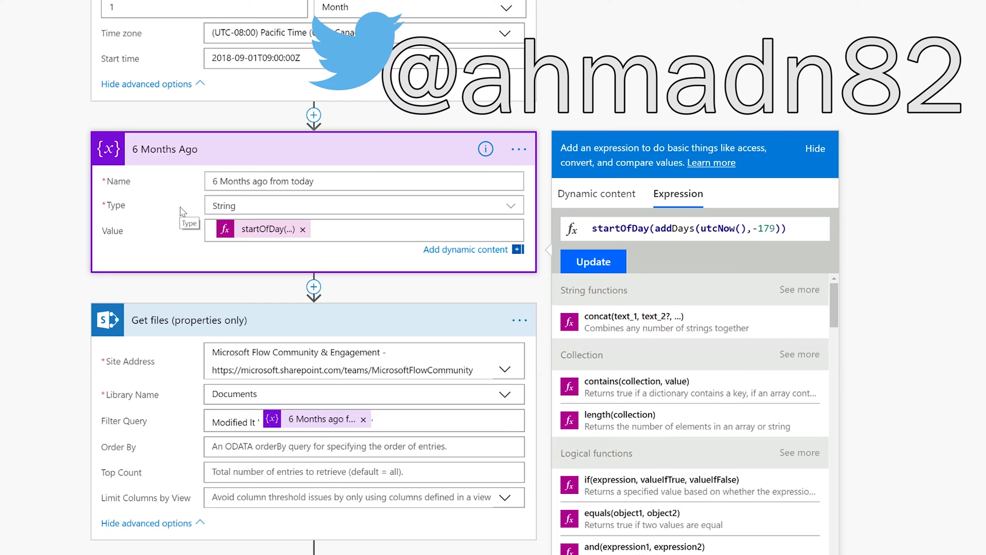
scroll(193, 226, down, 3)
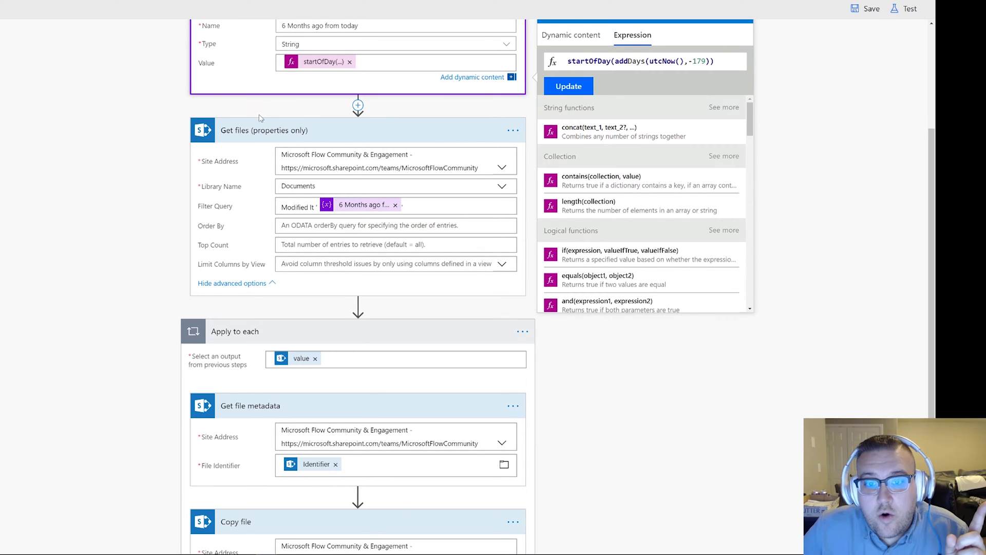
scroll(282, 37, up, 1)
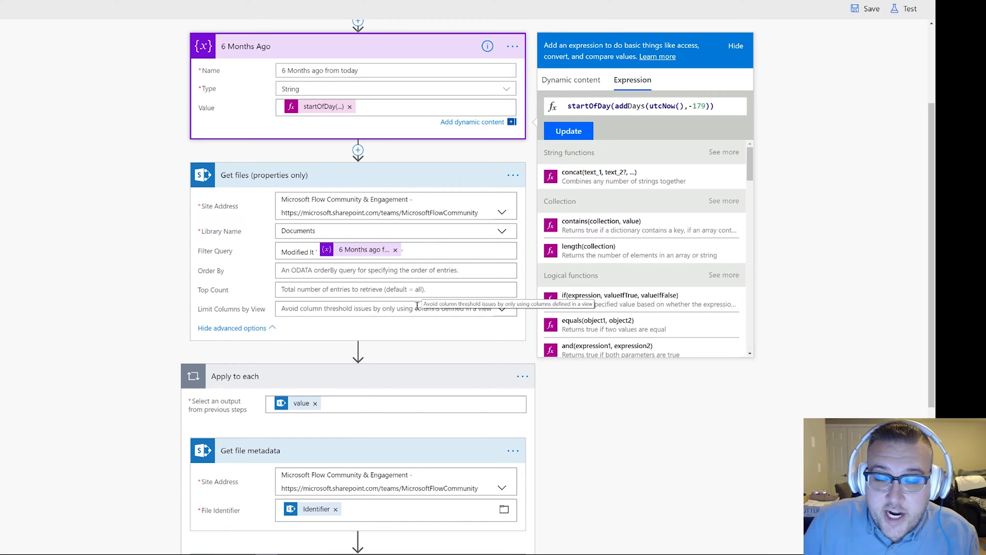
scroll(419, 311, down, 4)
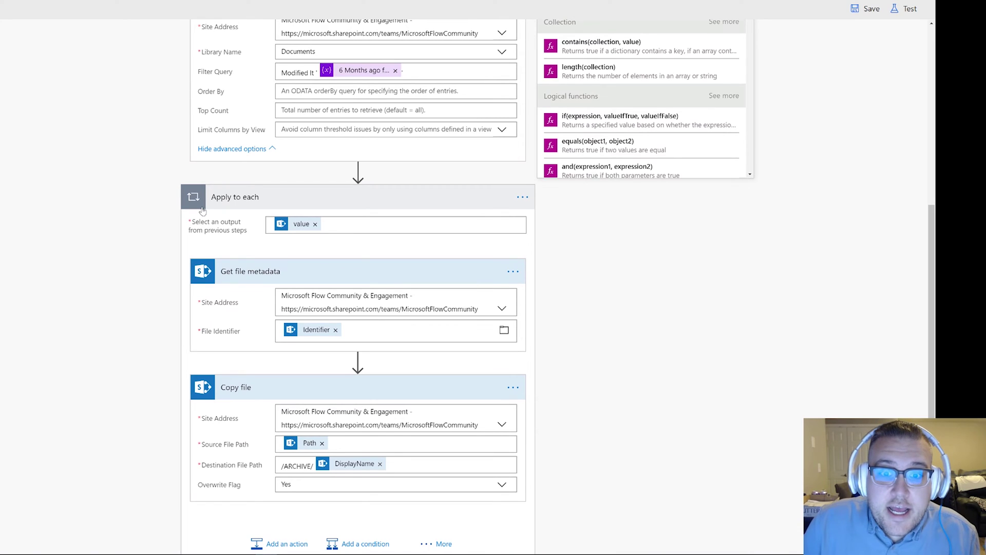
scroll(202, 210, up, 1)
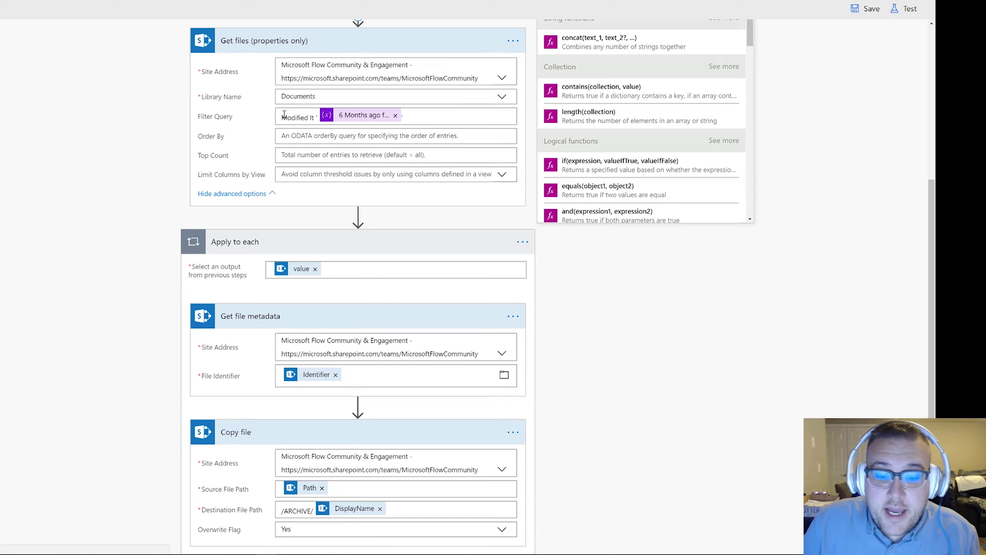
scroll(296, 139, down, 2)
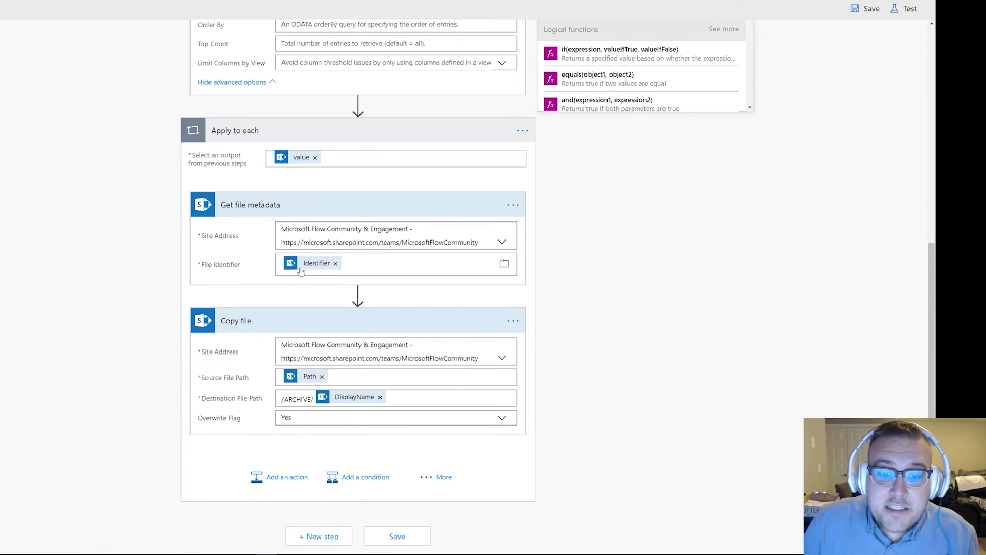
scroll(308, 270, up, 1)
scroll(307, 268, up, 1)
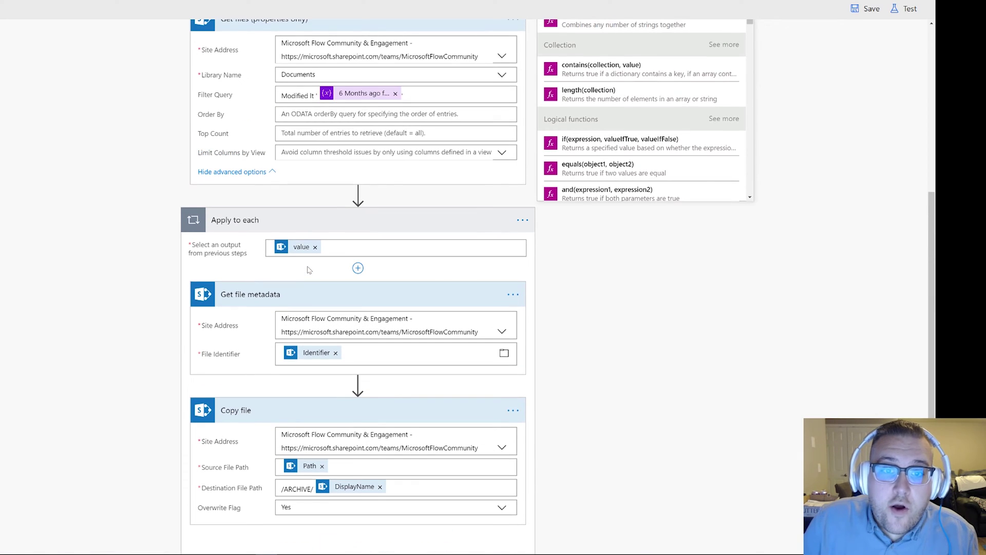
scroll(302, 221, down, 1)
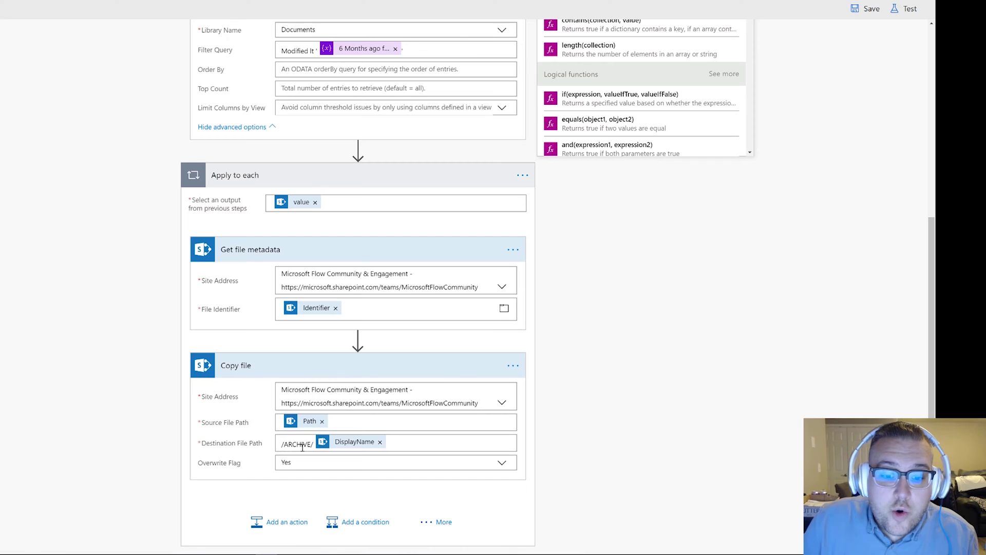
drag(315, 445, 282, 442)
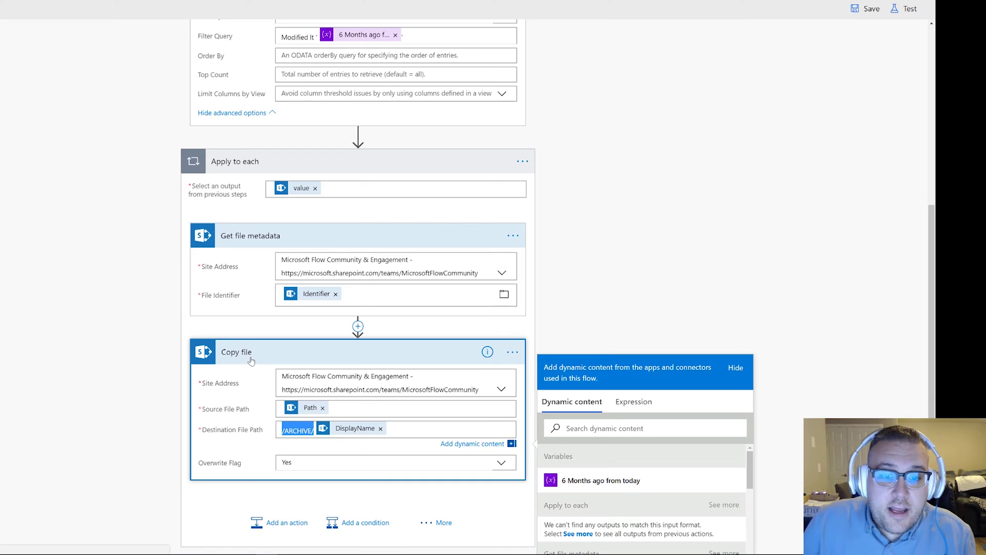
scroll(352, 249, up, 5)
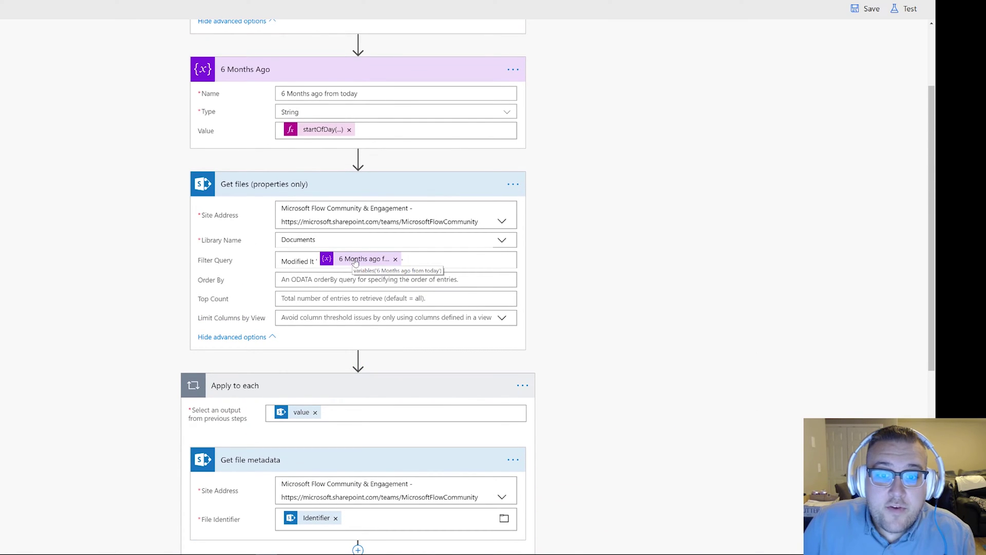
scroll(355, 262, down, 5)
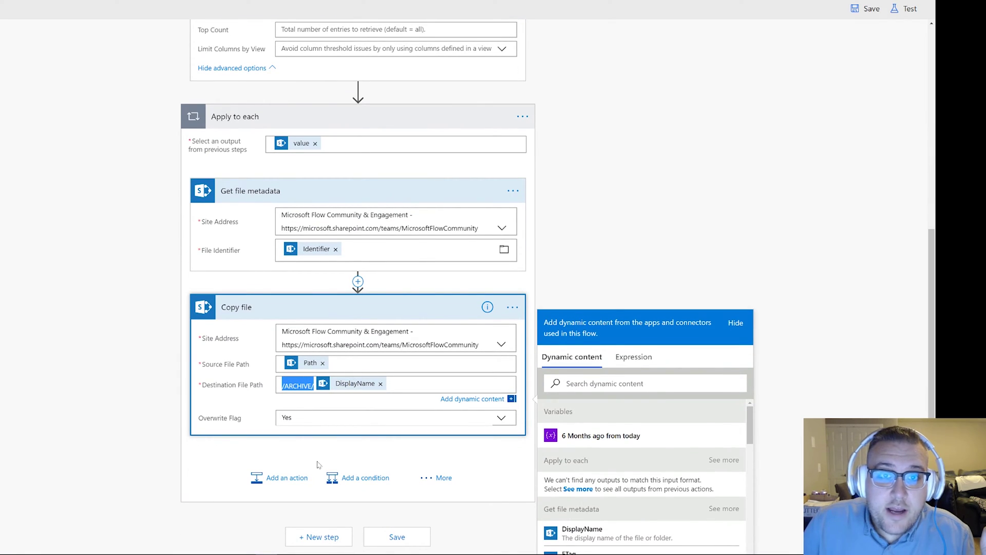
Save the flow, bring up its Run now confirmation, and switch to the SharePoint site.
click(867, 12)
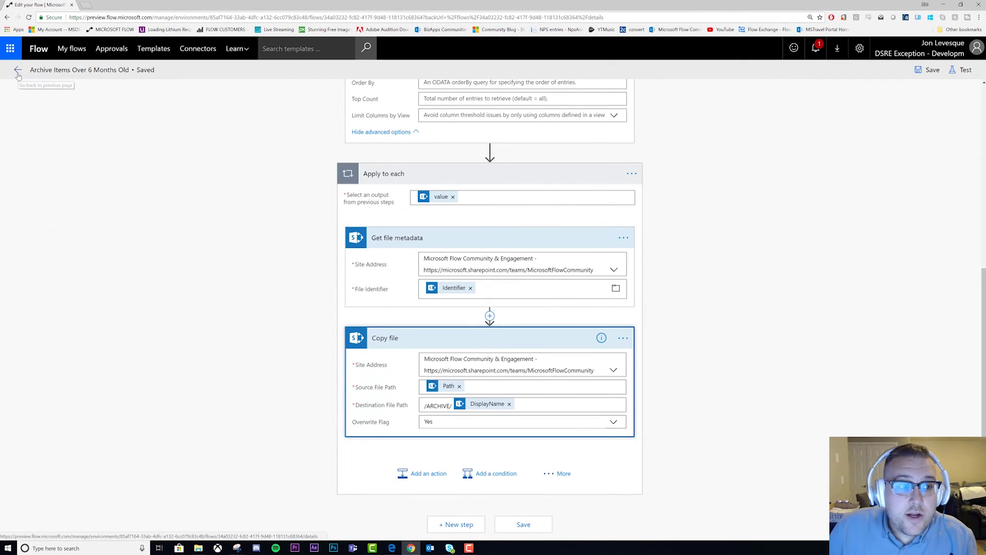
click(18, 71)
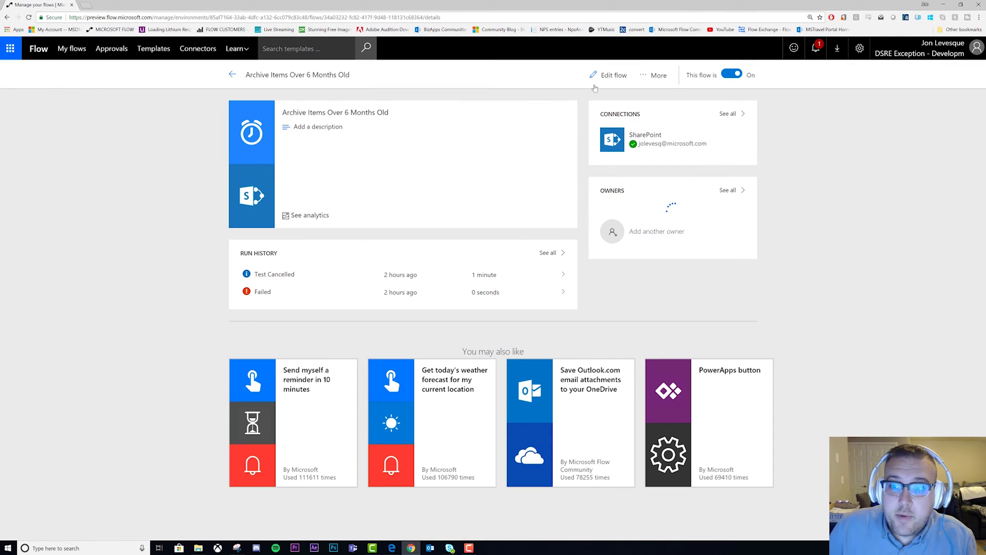
click(652, 76)
click(619, 100)
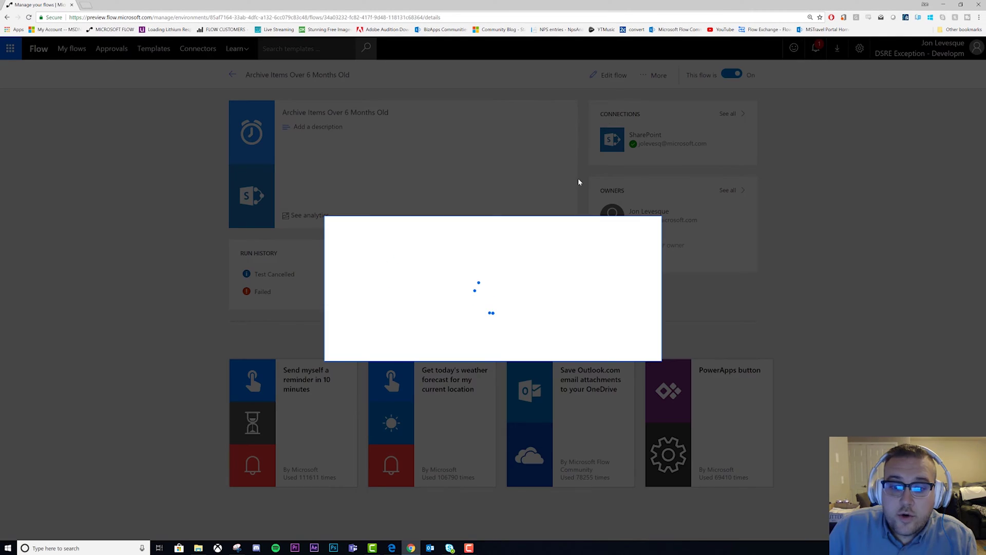
click(391, 547)
Check the Documents library's files, then confirm the ARCHIVE library is still empty.
click(117, 7)
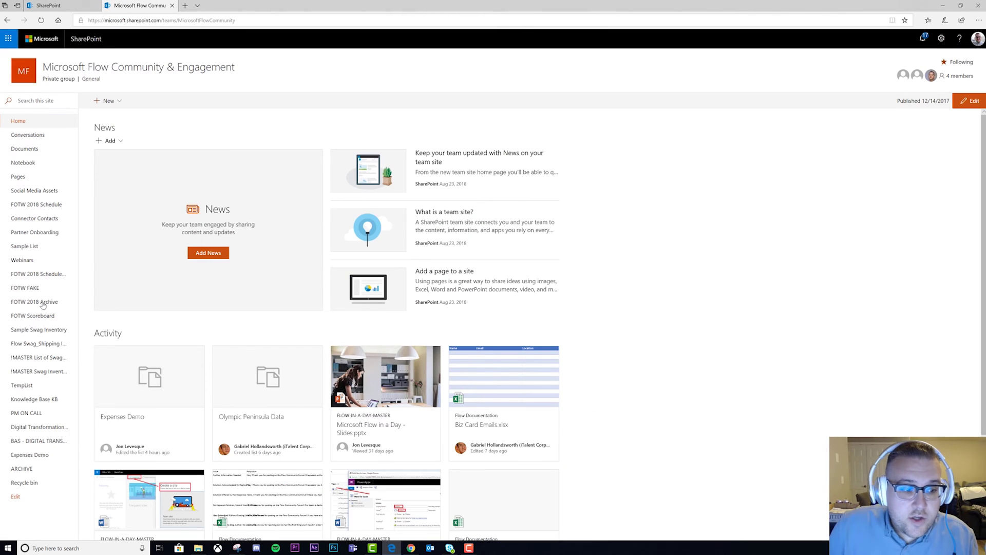
click(22, 468)
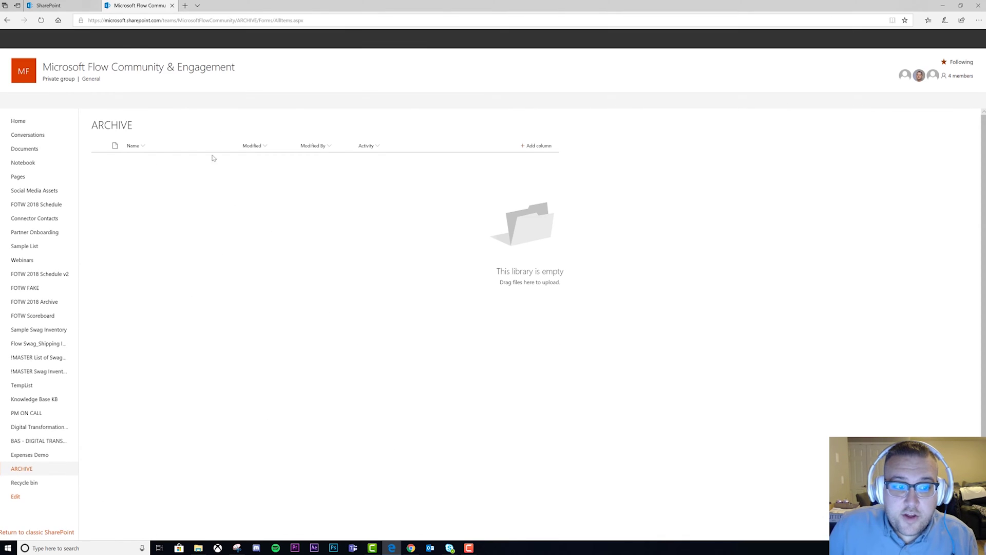
click(26, 149)
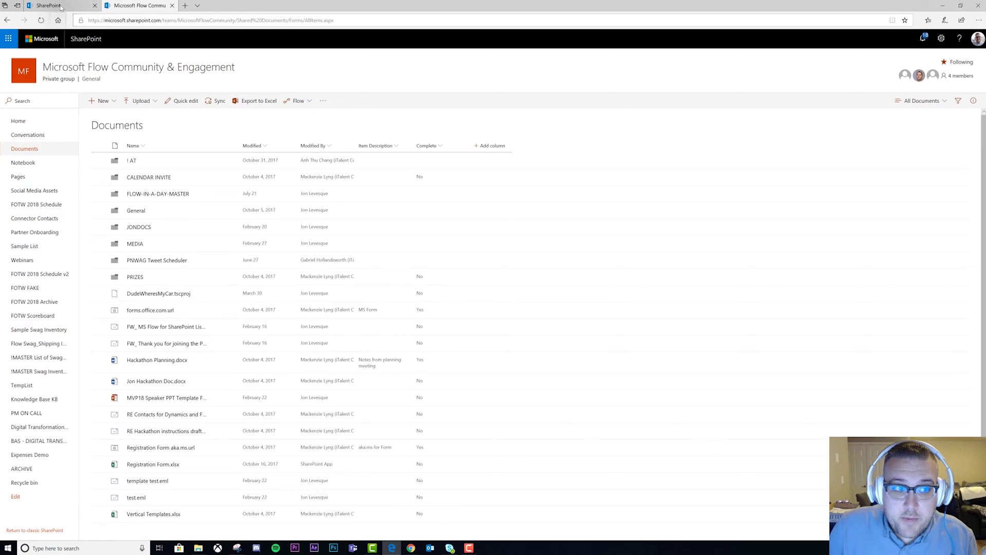
click(22, 468)
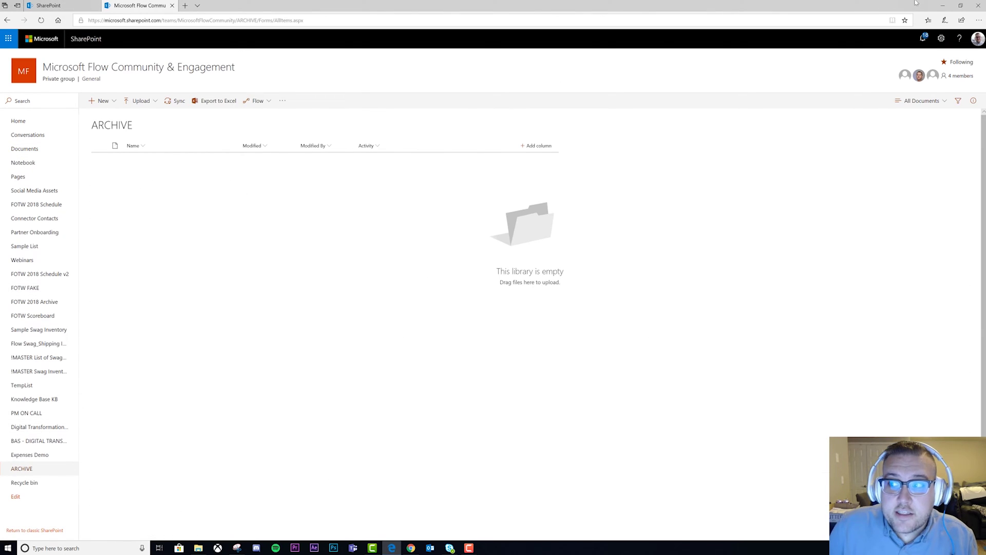
Run the flow now and open the running entry in its run history.
click(943, 5)
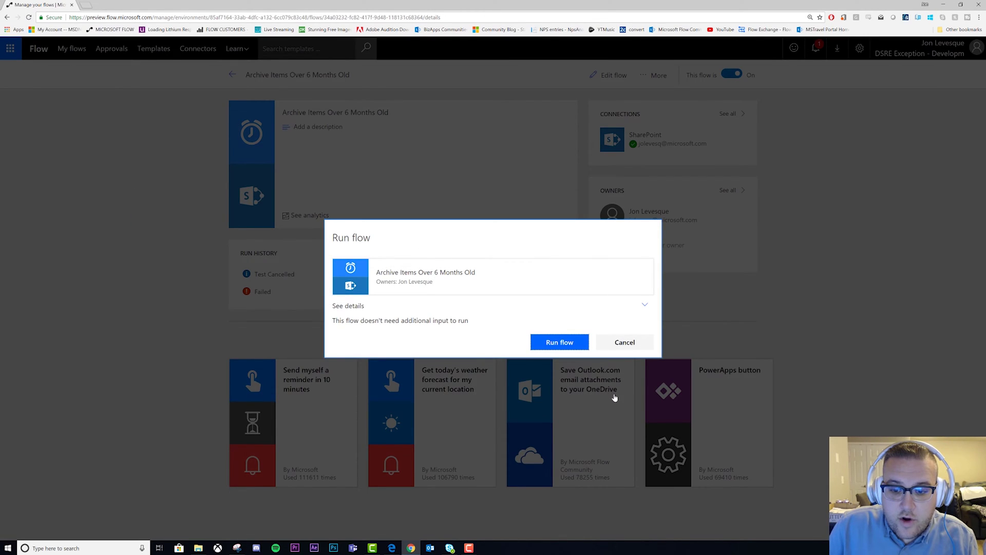
click(559, 342)
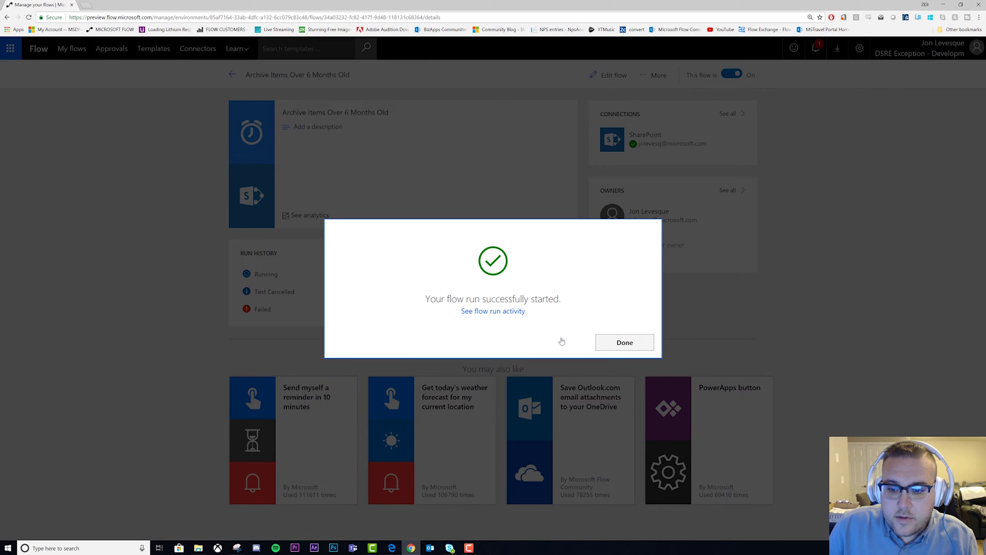
click(649, 344)
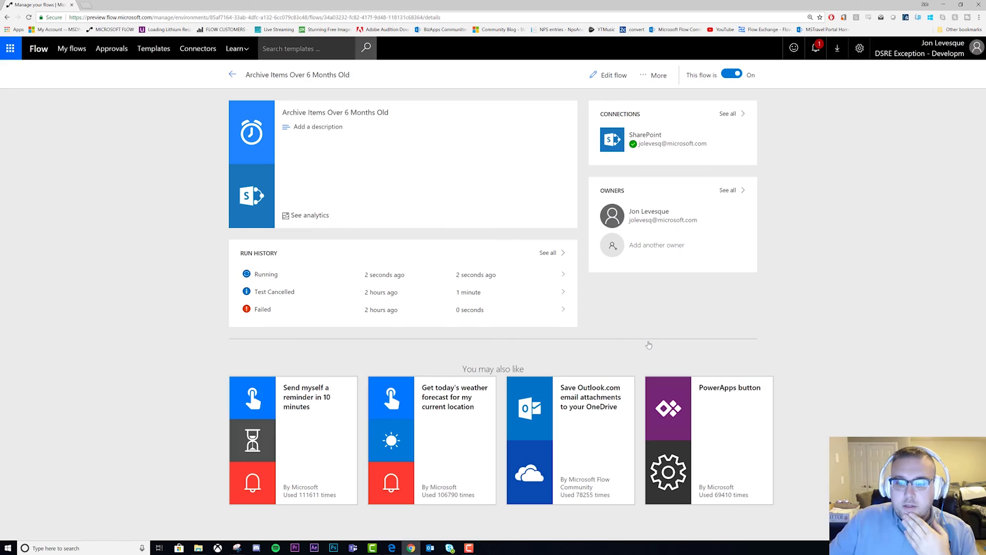
click(405, 268)
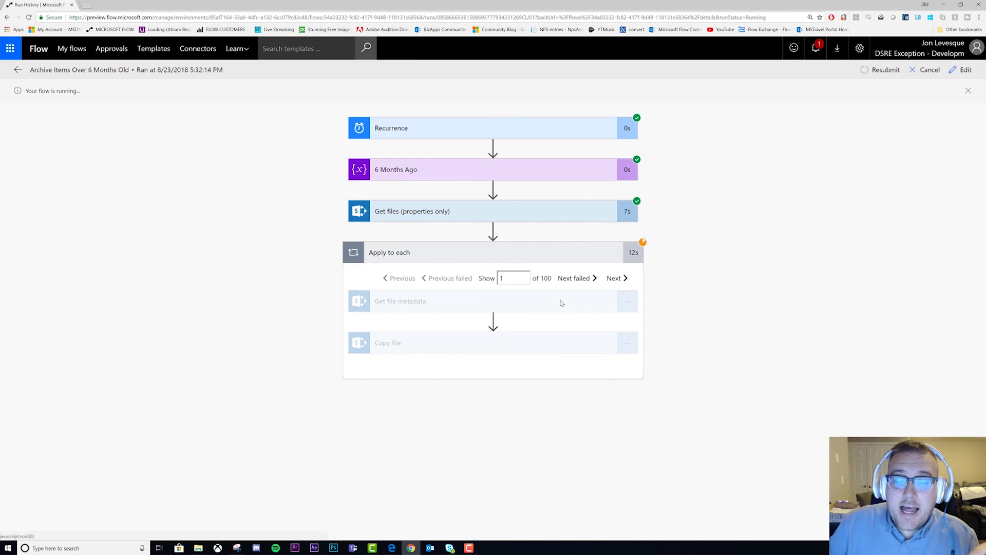
Refresh the ARCHIVE library to show nine copied files, including Registration Form.xlsx and Vertical Templates.xlsx.
click(943, 4)
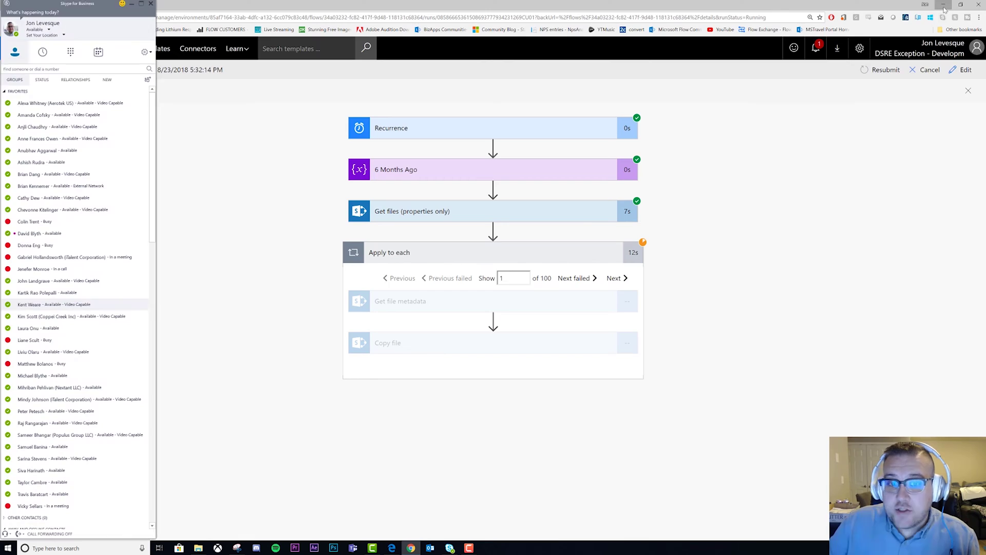
click(391, 548)
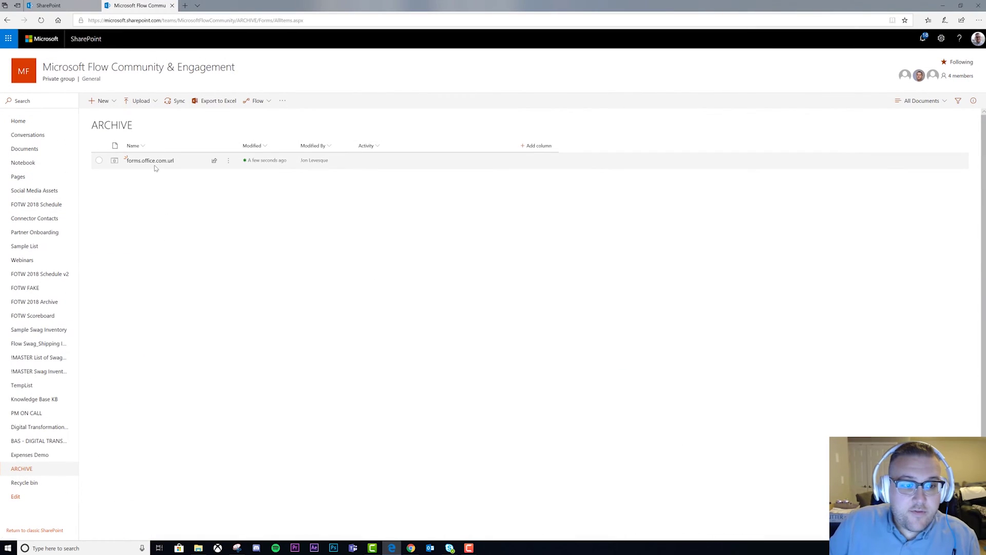
click(41, 20)
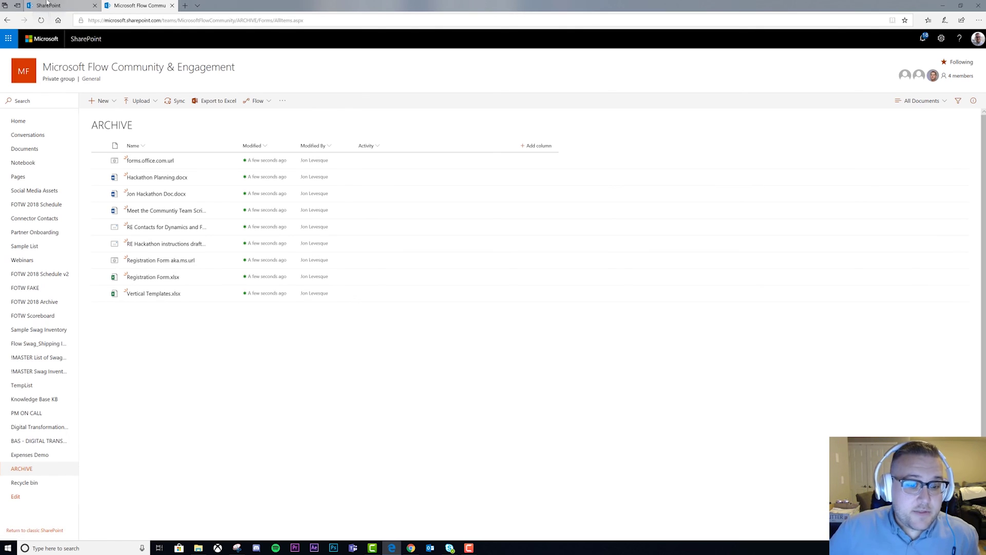
Go back to the run details, where Apply to each is still processing 100 items.
click(411, 548)
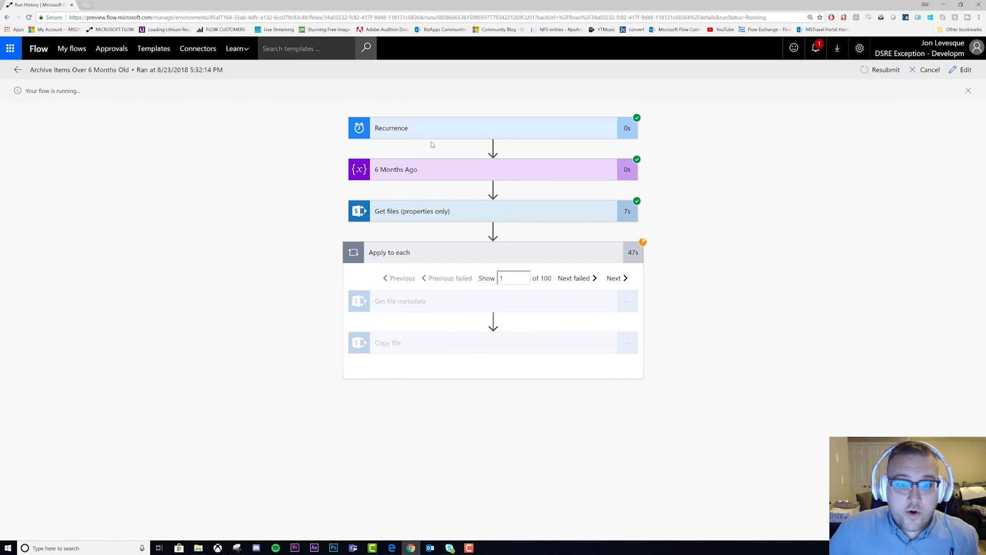